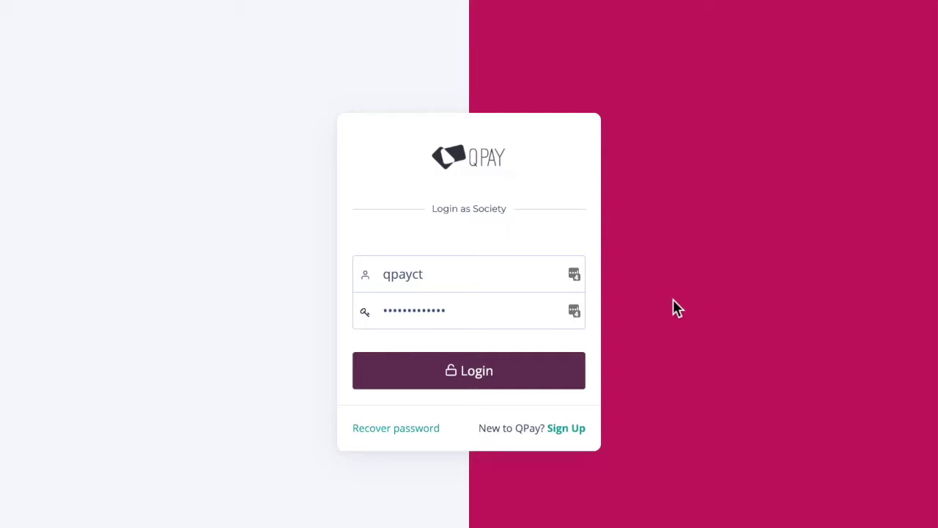
# Step: Log in to the society account and decline saving the login in LastPass
pyautogui.click(470, 370)
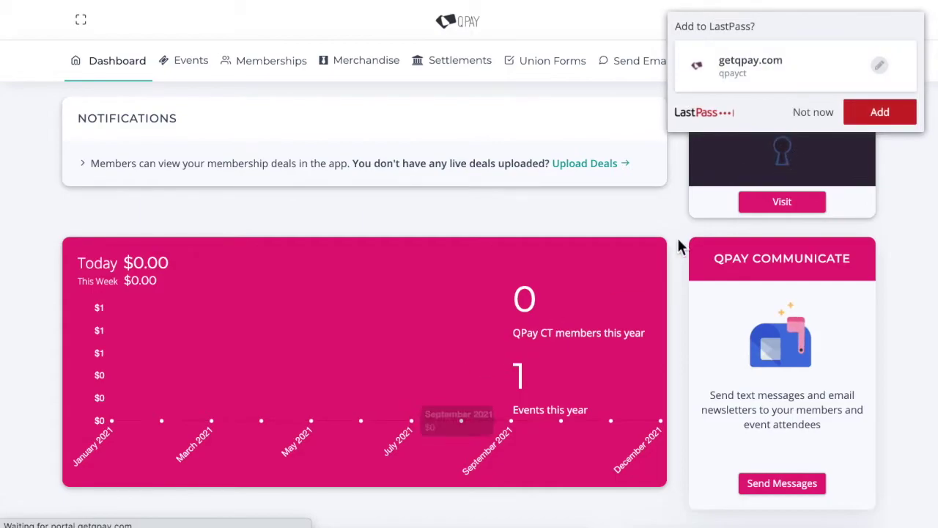
pyautogui.click(811, 113)
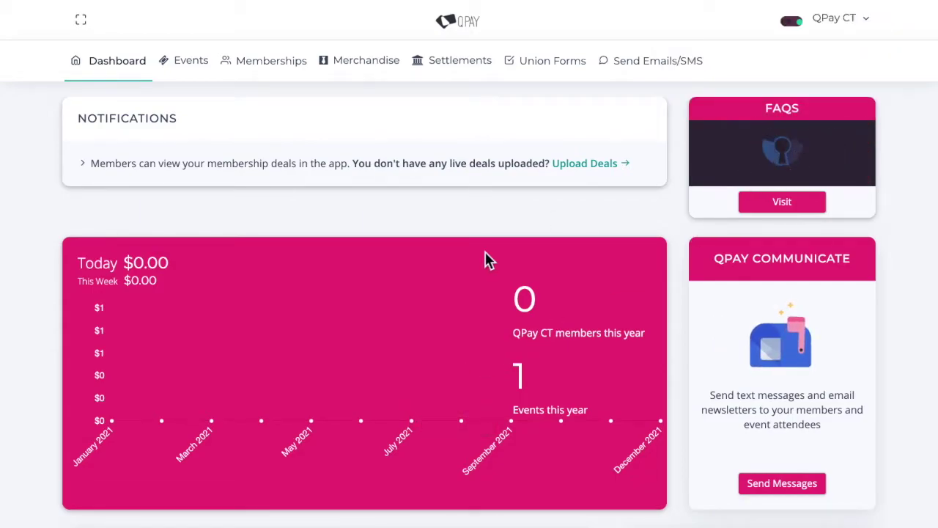
# Step: Look through the dashboard's sales chart, recent account activity and recent purchases sections
pyautogui.scroll(-1, 489, 261)
pyautogui.scroll(-5, 485, 251)
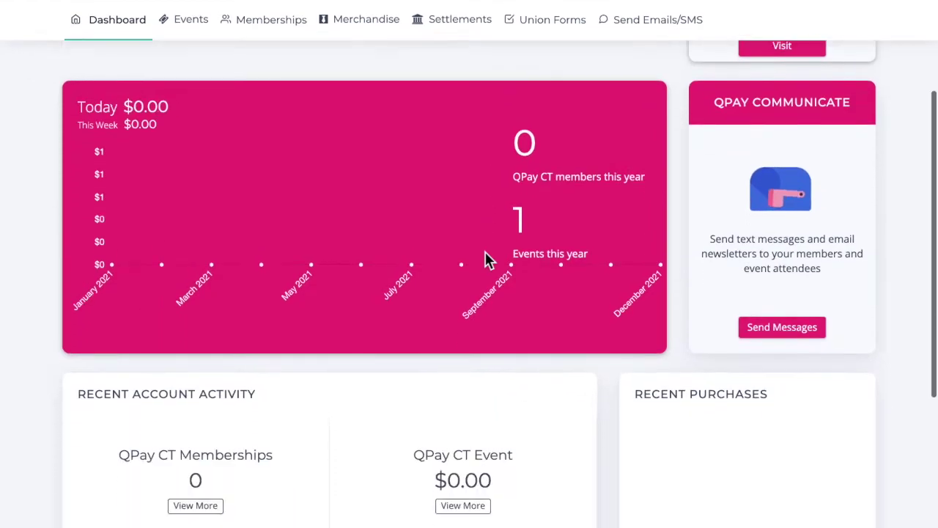
pyautogui.scroll(5, 523, 511)
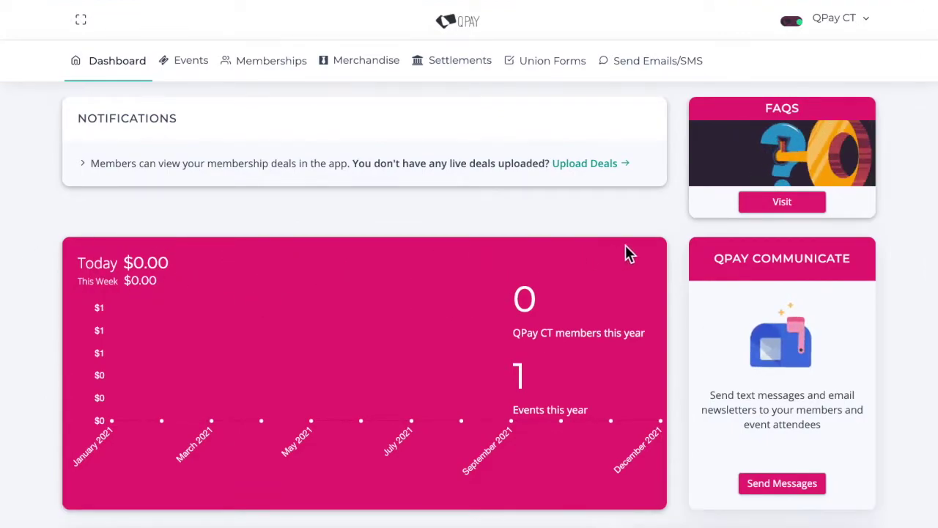
pyautogui.scroll(-3, 589, 397)
pyautogui.scroll(-2, 586, 395)
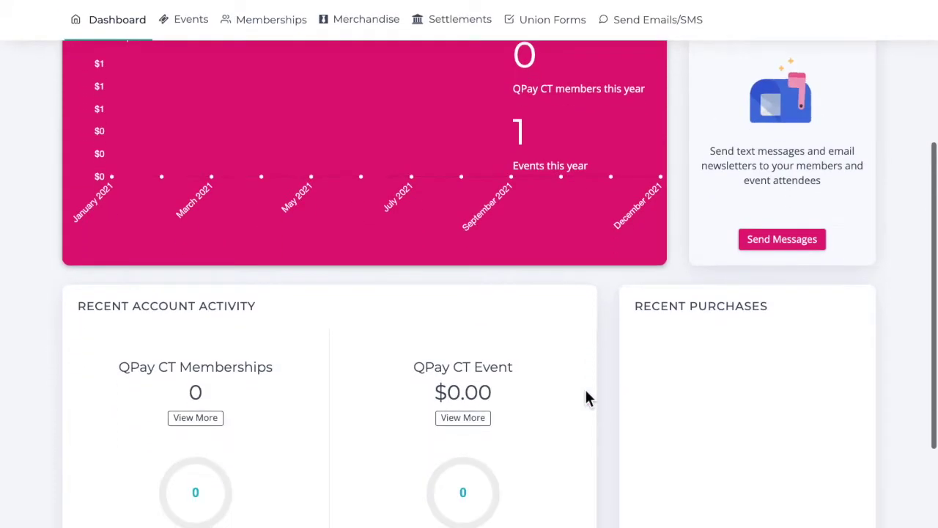
pyautogui.scroll(-1, 210, 258)
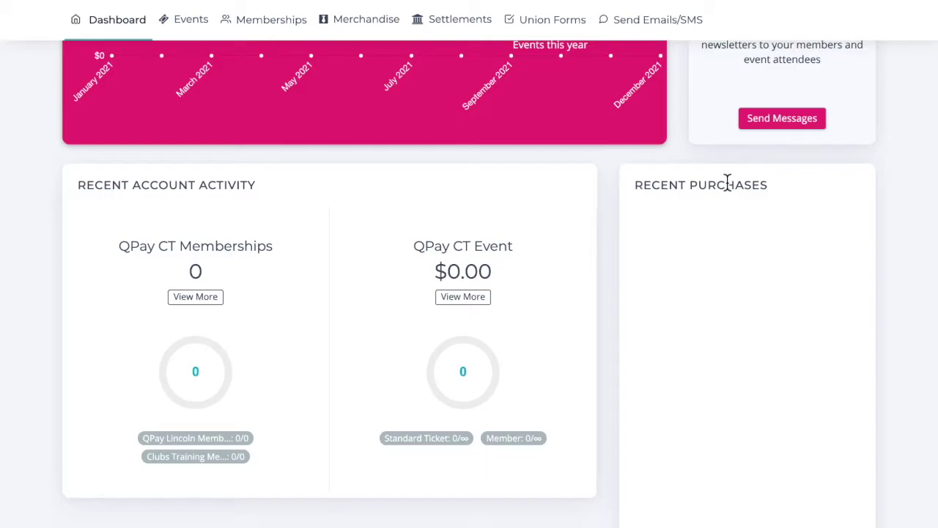
pyautogui.scroll(5, 727, 183)
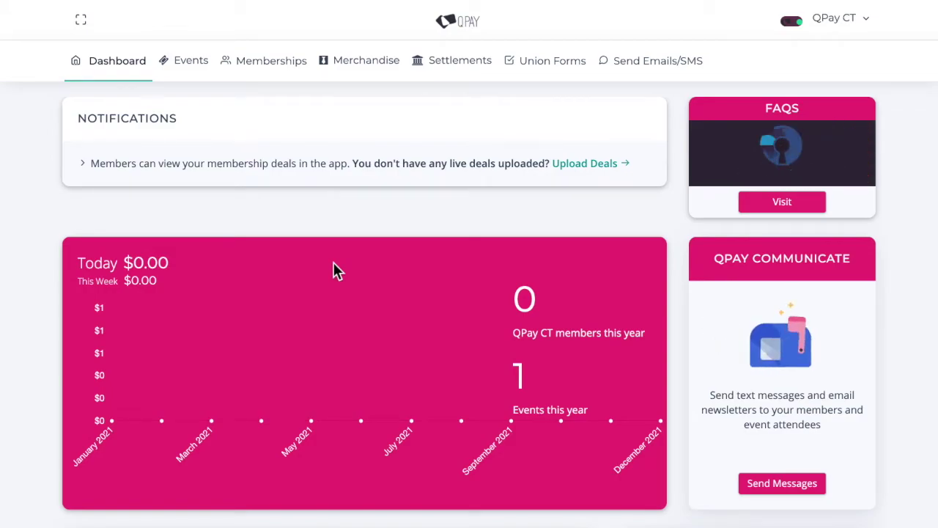
# Step: Open the society's membership form for editing and add a new membership type after the existing ones
pyautogui.click(265, 63)
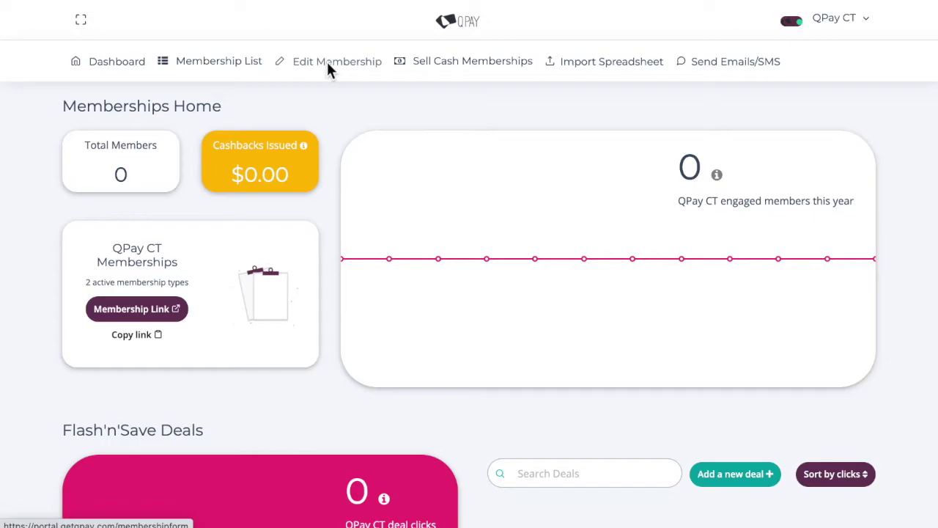
pyautogui.click(327, 63)
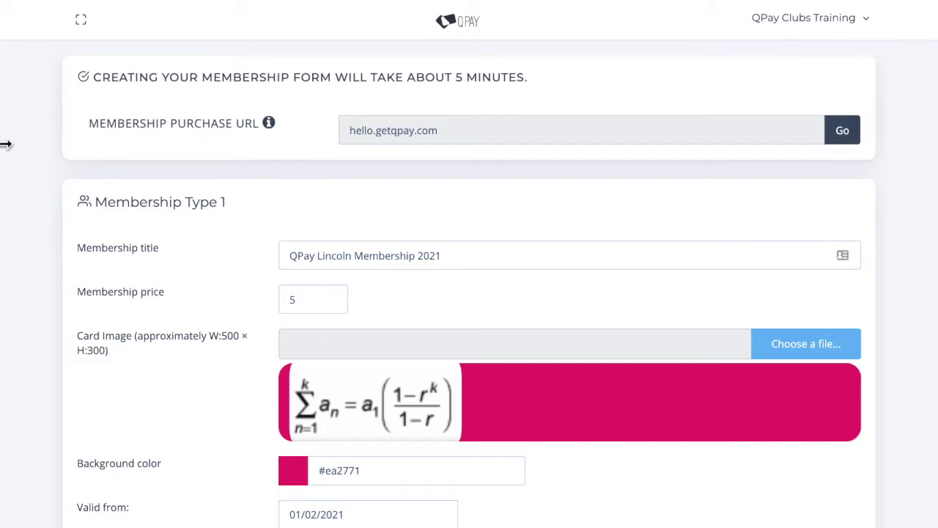
pyautogui.scroll(-5, 354, 176)
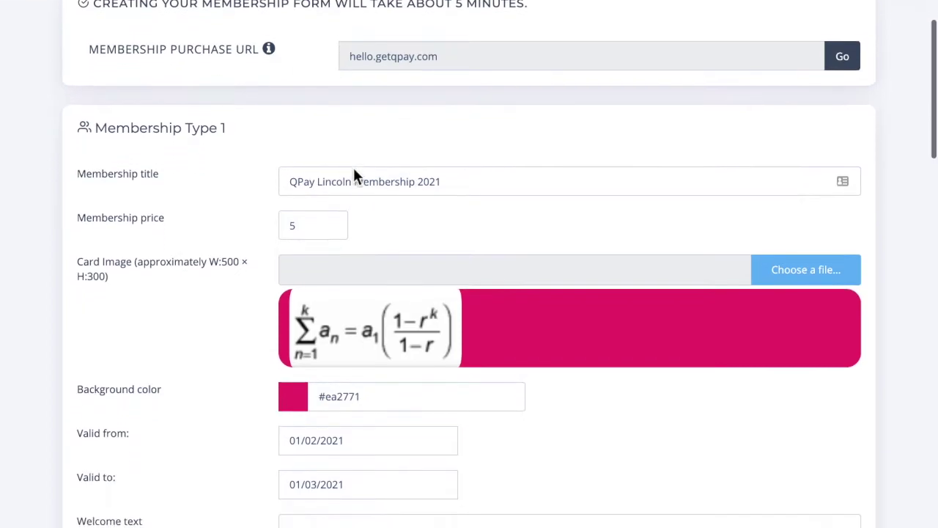
pyautogui.scroll(-10, 353, 176)
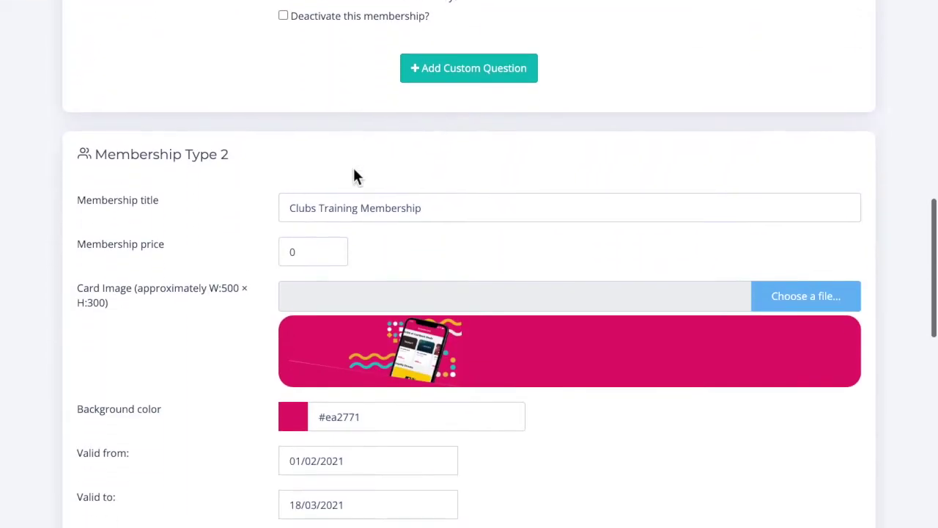
pyautogui.scroll(17, 354, 173)
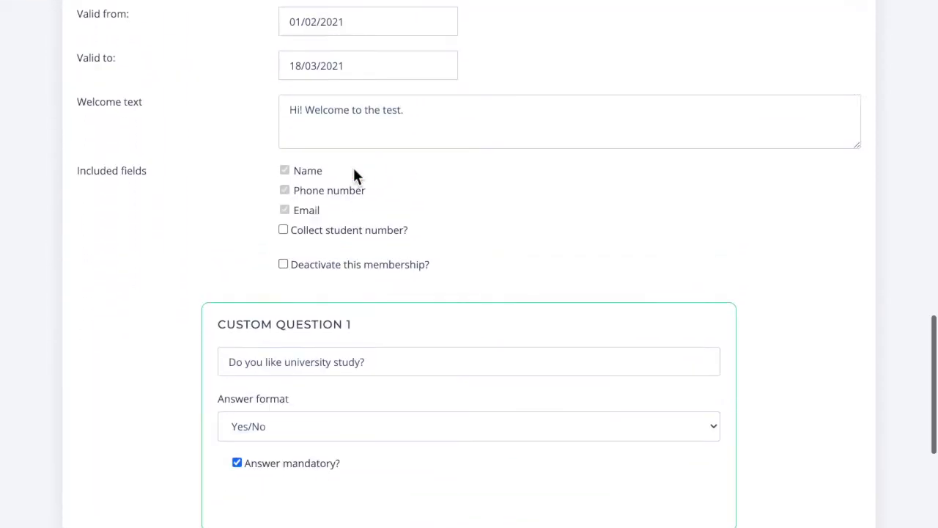
pyautogui.scroll(-20, 354, 176)
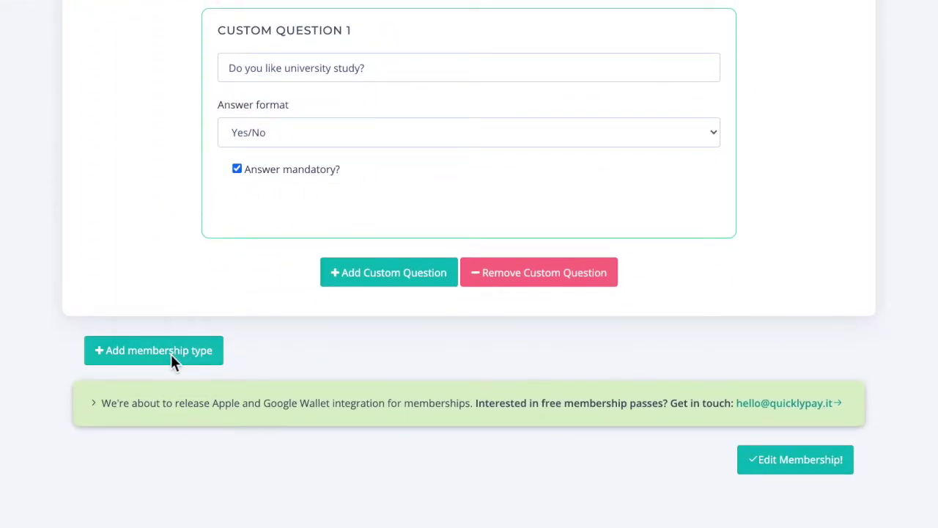
pyautogui.click(171, 355)
pyautogui.scroll(-5, 171, 357)
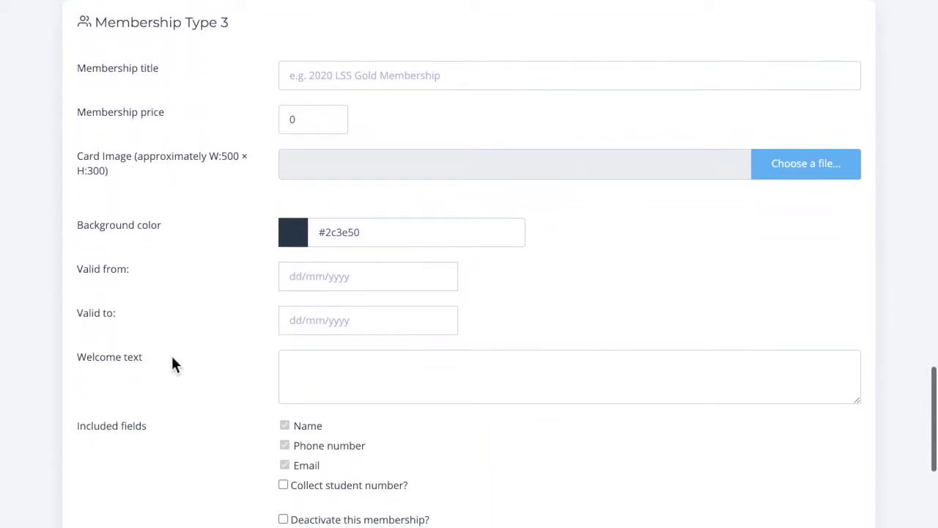
# Step: Title the new membership type "2021 Clubs Training Membership"
pyautogui.click(453, 75)
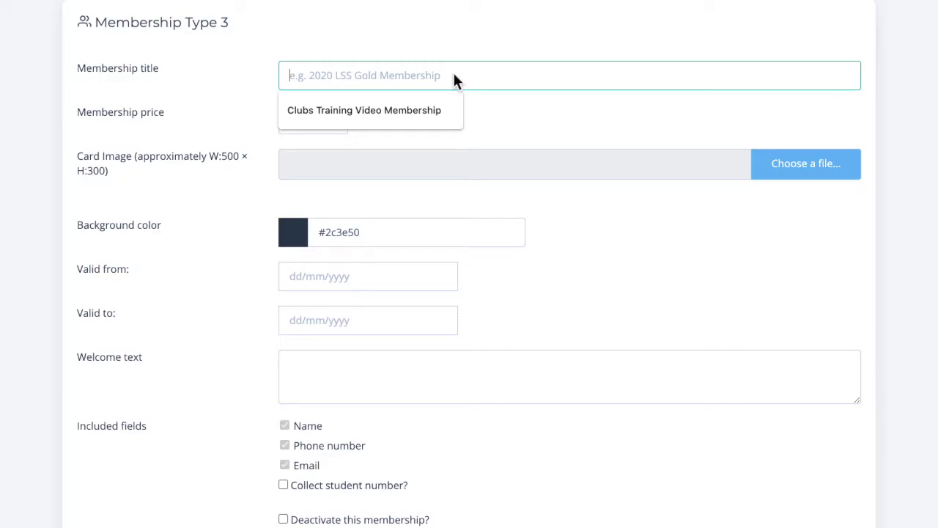
pyautogui.write('2021 ')
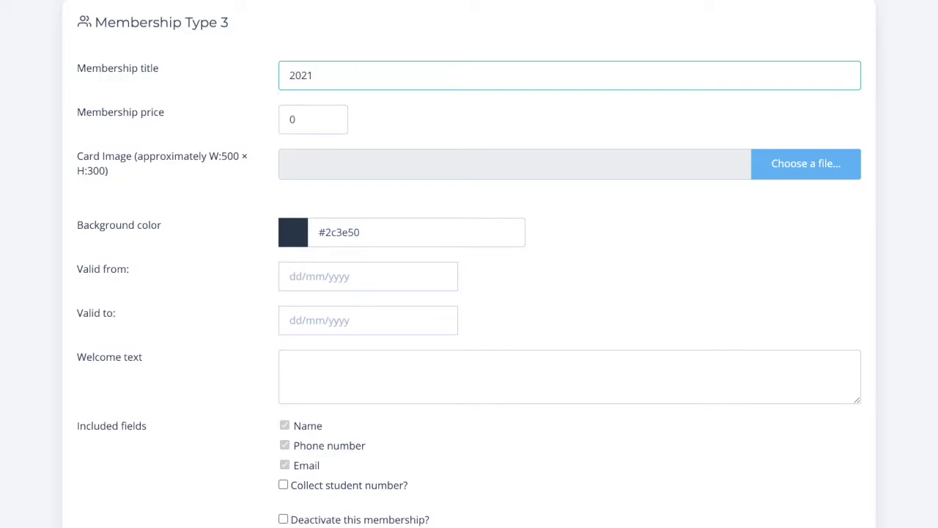
pyautogui.write('Clubs Training Member')
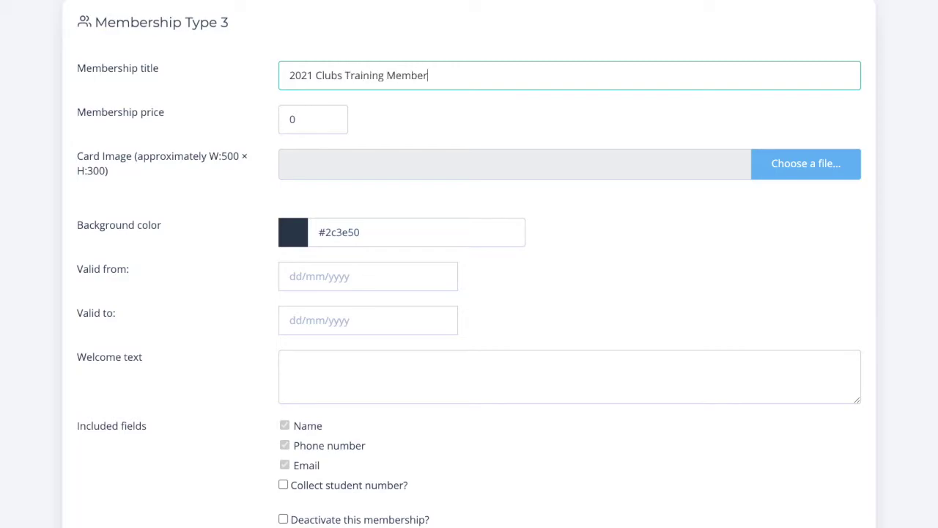
pyautogui.write('ship')
pyautogui.click(735, 214)
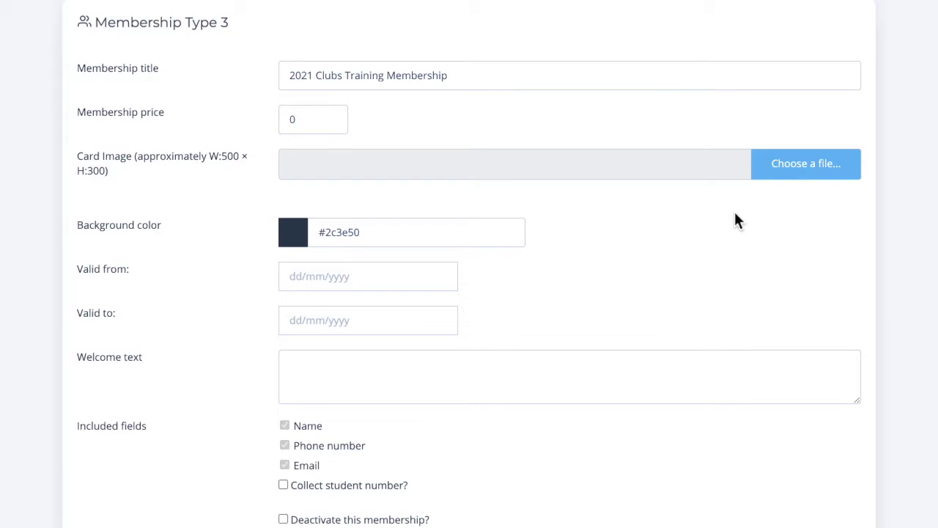
# Step: Set the new membership card's background color to #ea2771
pyautogui.click(444, 246)
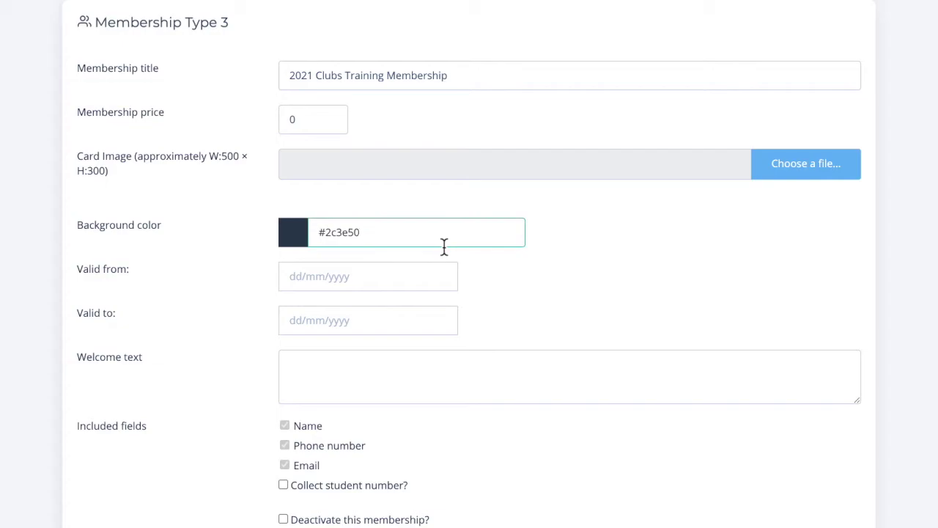
pyautogui.press('BackSpace')
pyautogui.press('BackSpace')
pyautogui.press('BackSpace')
pyautogui.press('BackSpace')
pyautogui.press('BackSpace')
pyautogui.press('BackSpace')
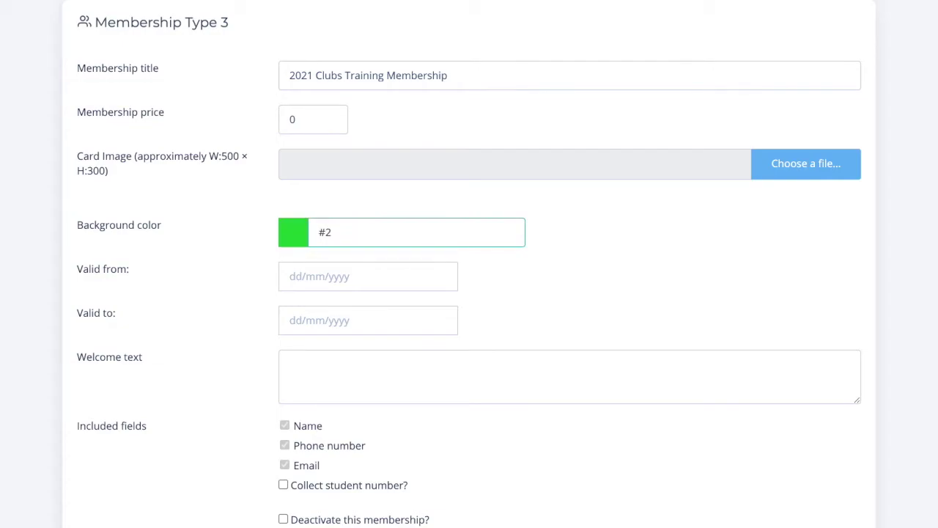
pyautogui.write('e')
pyautogui.press('Down')
pyautogui.press('Return')
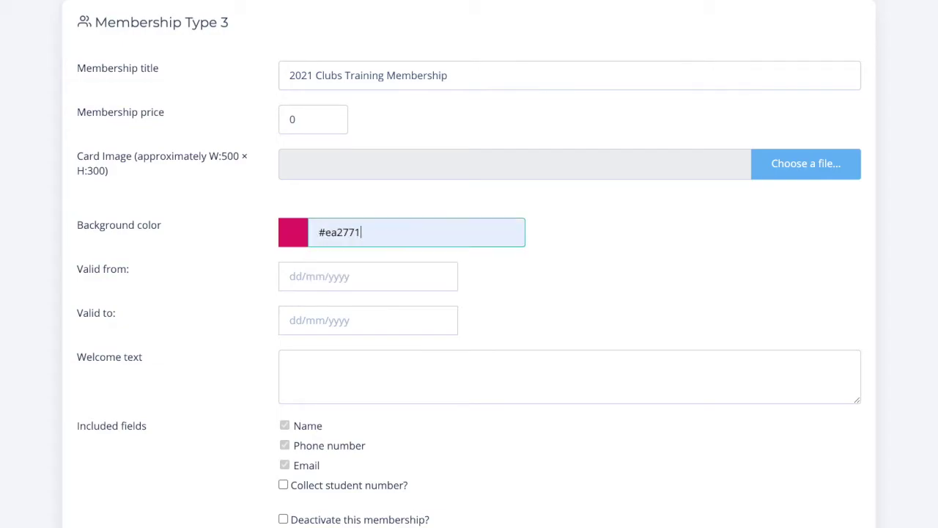
# Step: Upload "phone in hand header.png" from the QPay Assets folder as the new membership's card image
pyautogui.click(831, 162)
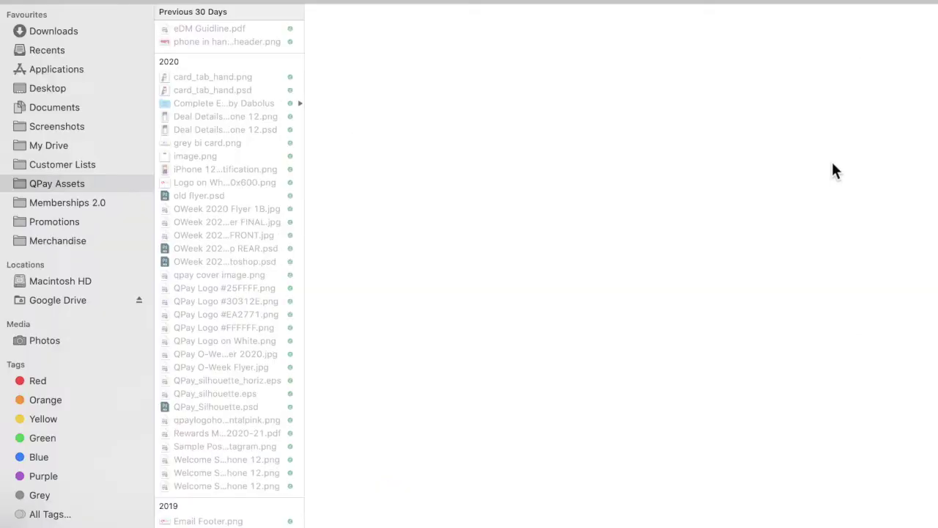
pyautogui.click(243, 40)
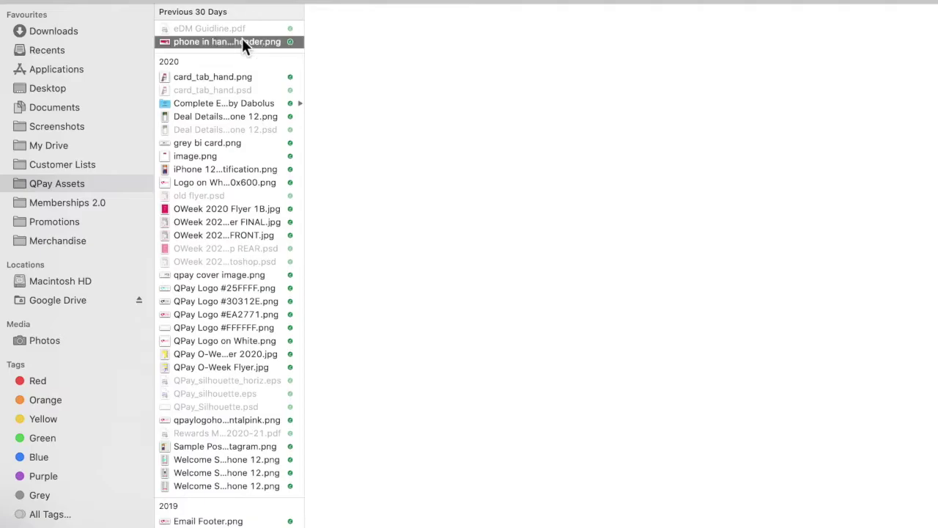
pyautogui.doubleClick(243, 41)
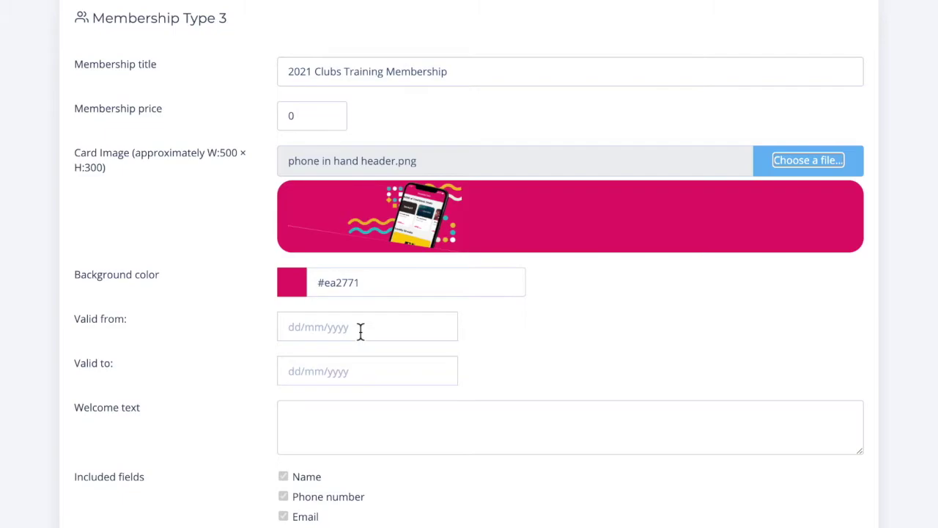
# Step: Set the new membership's validity period from 01/02/2021 to 01/03/2021
pyautogui.click(360, 329)
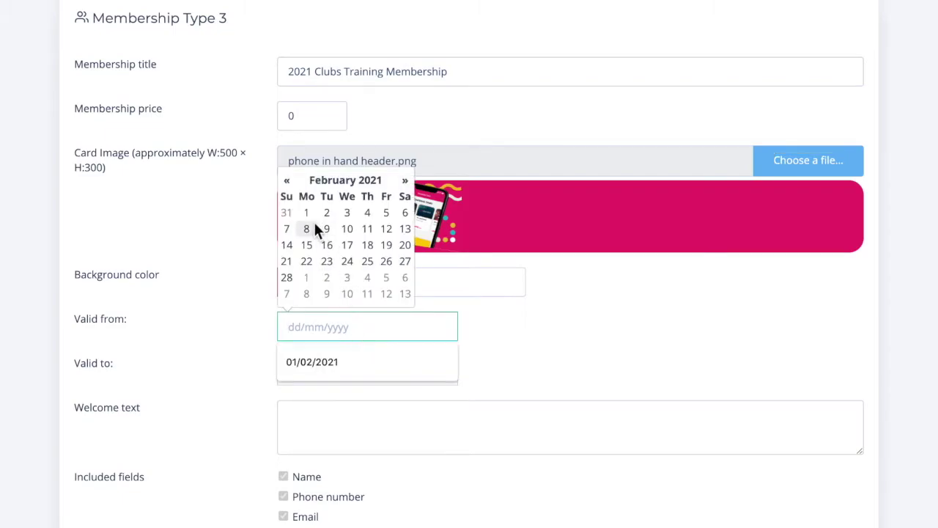
pyautogui.click(312, 216)
pyautogui.click(307, 366)
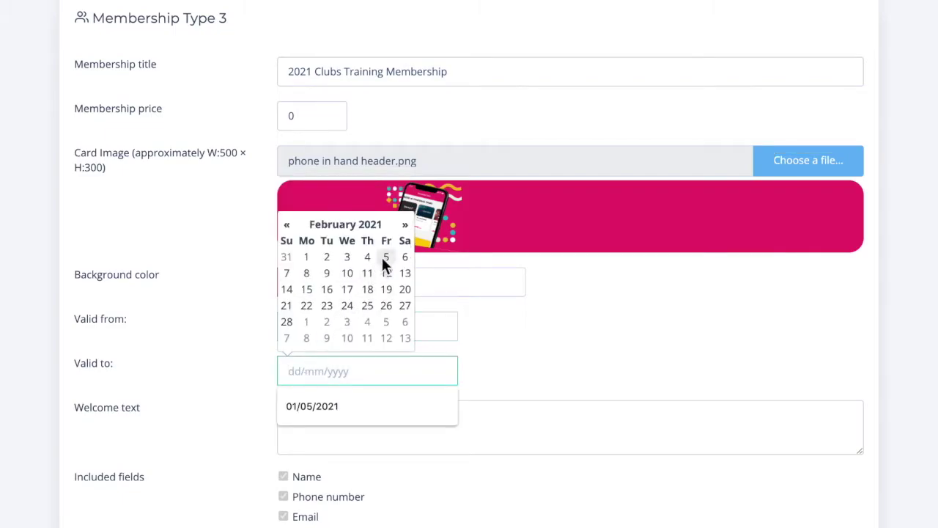
pyautogui.click(404, 224)
pyautogui.click(306, 257)
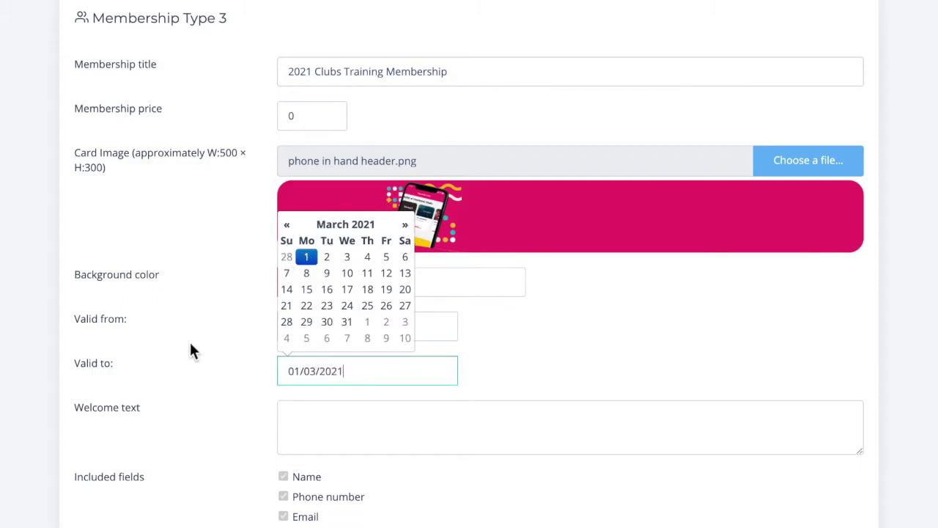
pyautogui.click(189, 340)
# Step: Enter "Welcome to QPay!" as the welcome text of the new membership
pyautogui.scroll(-1, 189, 340)
pyautogui.scroll(-2, 189, 344)
pyautogui.click(431, 296)
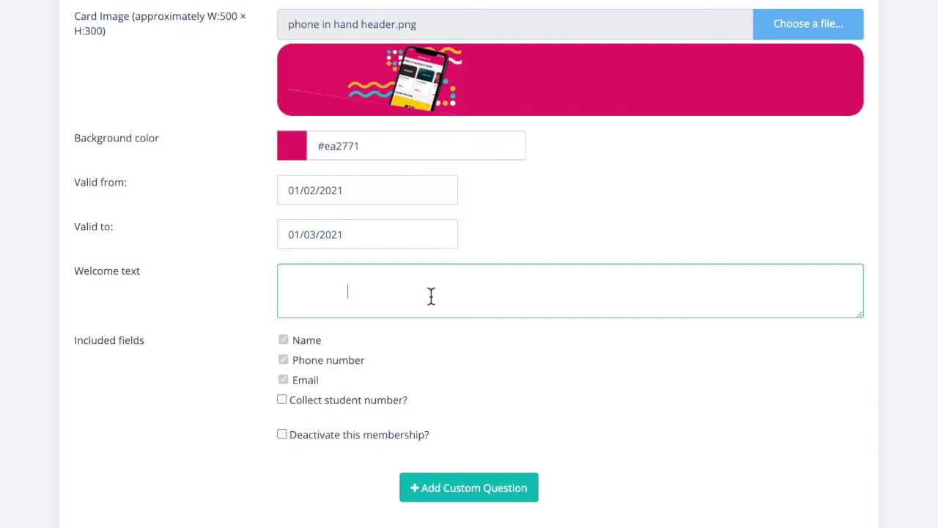
pyautogui.write('Welcome to QPay!')
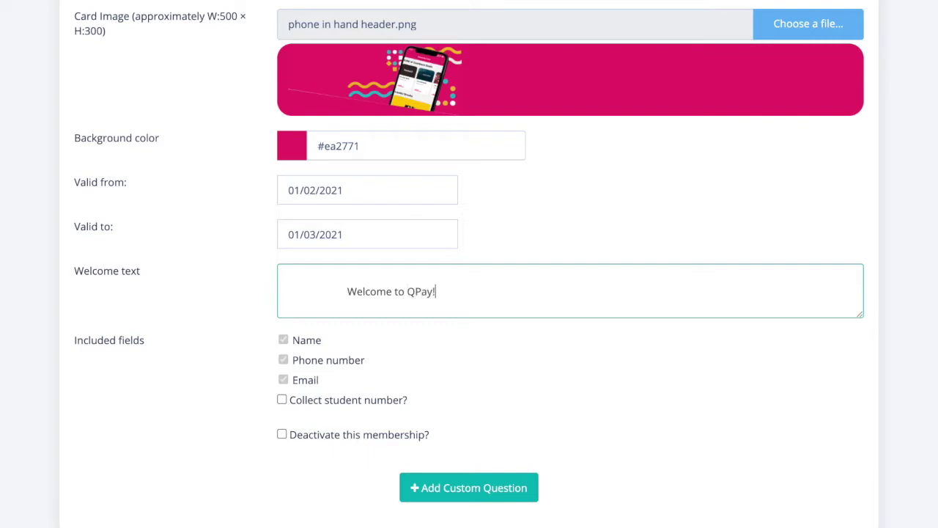
pyautogui.click(186, 340)
# Step: Collect the student number as a mandatory field for the new membership and submit the edited membership form
pyautogui.scroll(-2, 185, 340)
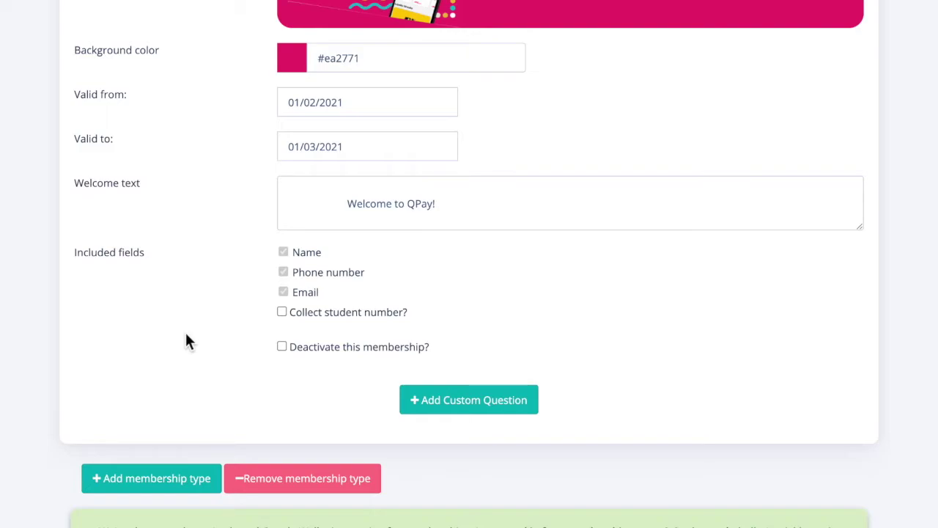
pyautogui.click(282, 312)
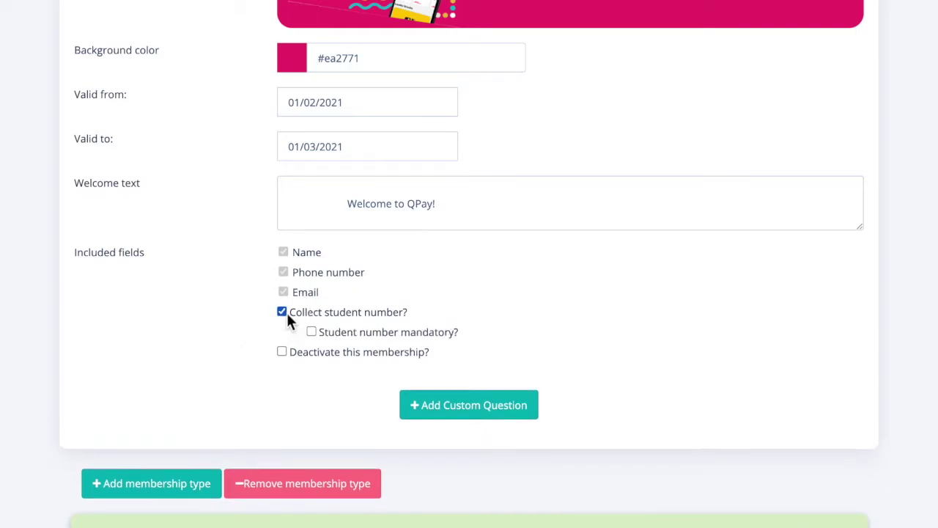
pyautogui.click(395, 335)
pyautogui.scroll(3, 695, 306)
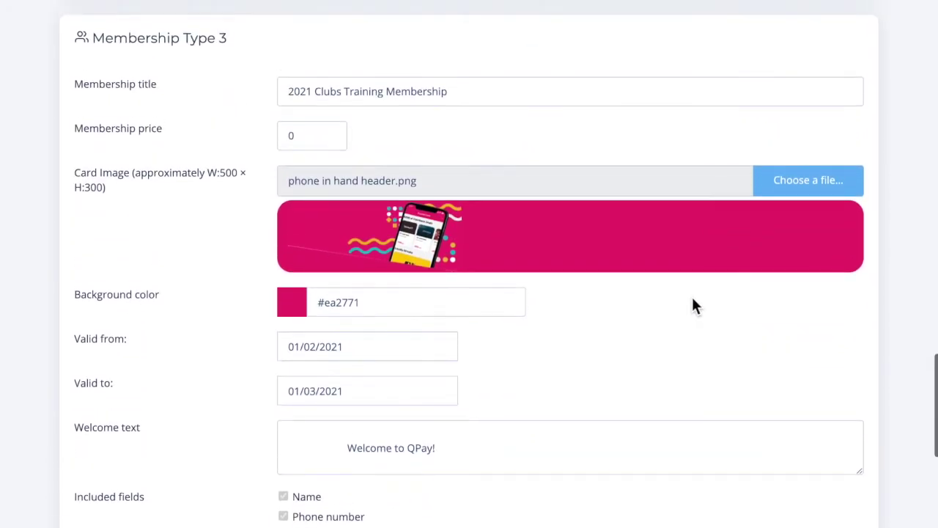
pyautogui.scroll(-5, 695, 307)
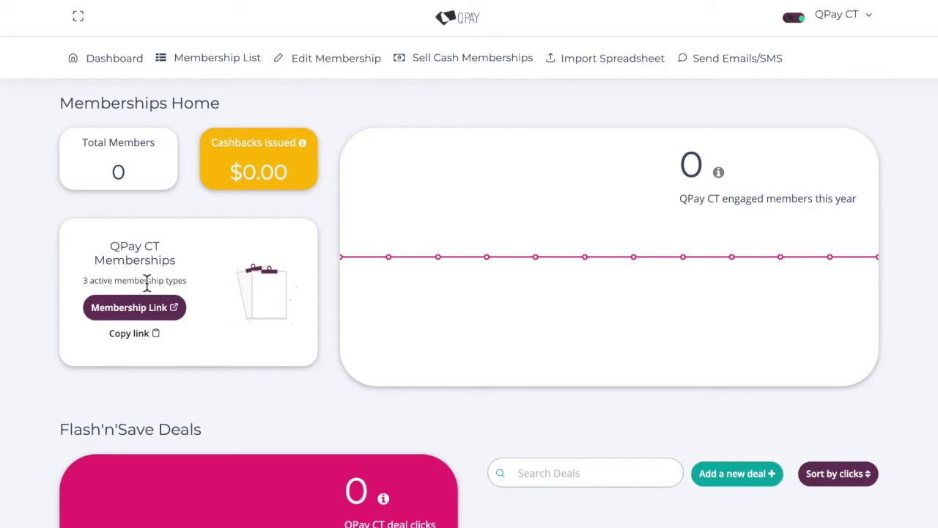
# Step: Open the spreadsheet import page for memberships and review its template, membership type codes and upload instructions
pyautogui.click(324, 63)
pyautogui.click(608, 59)
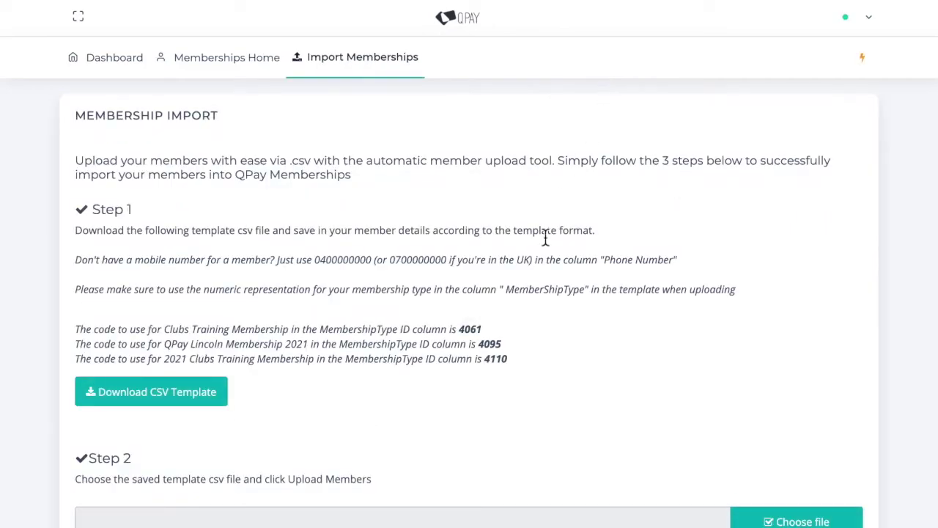
pyautogui.scroll(-1, 542, 253)
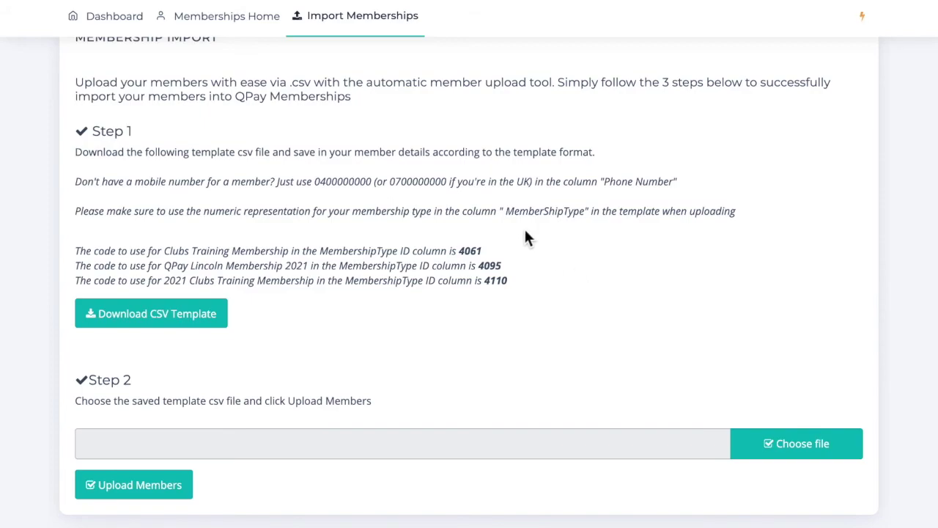
# Step: Open the cash membership sales form from Memberships Home and review its payment method options and buyer detail fields
pyautogui.click(249, 16)
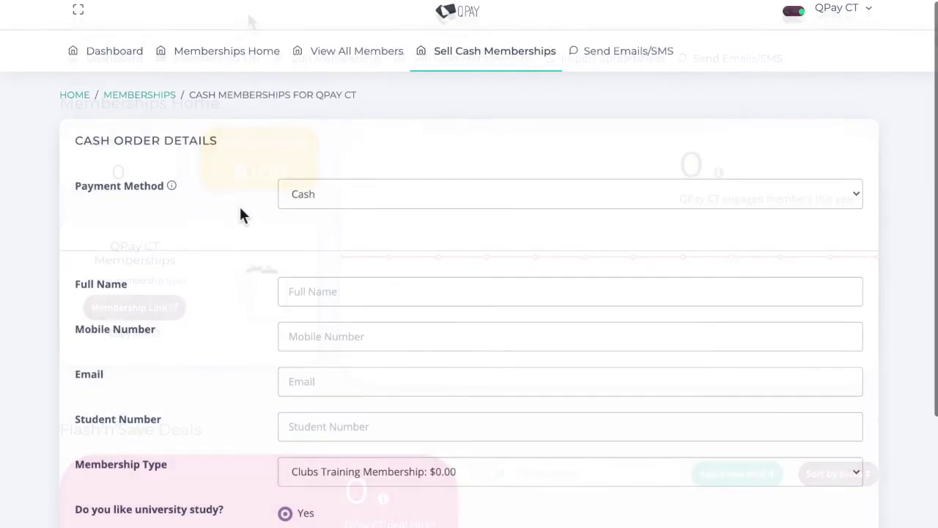
pyautogui.scroll(-2, 239, 205)
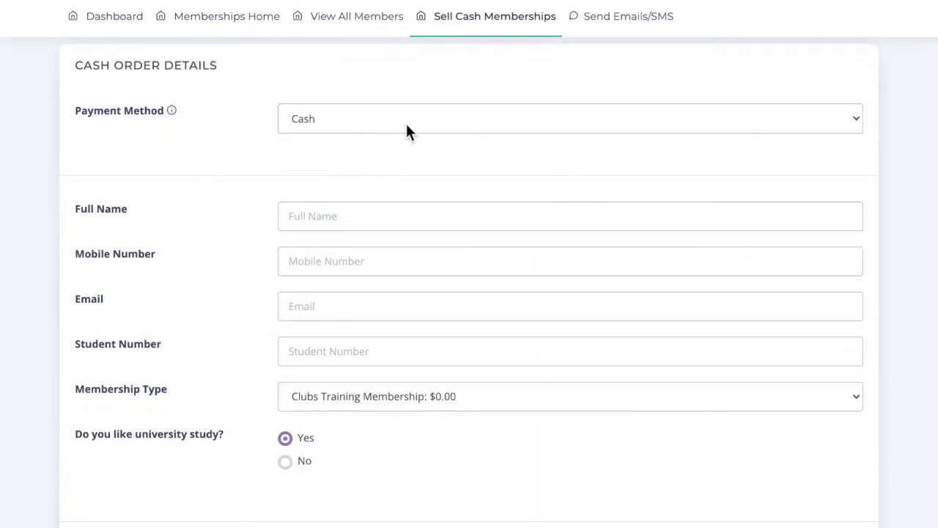
pyautogui.click(358, 129)
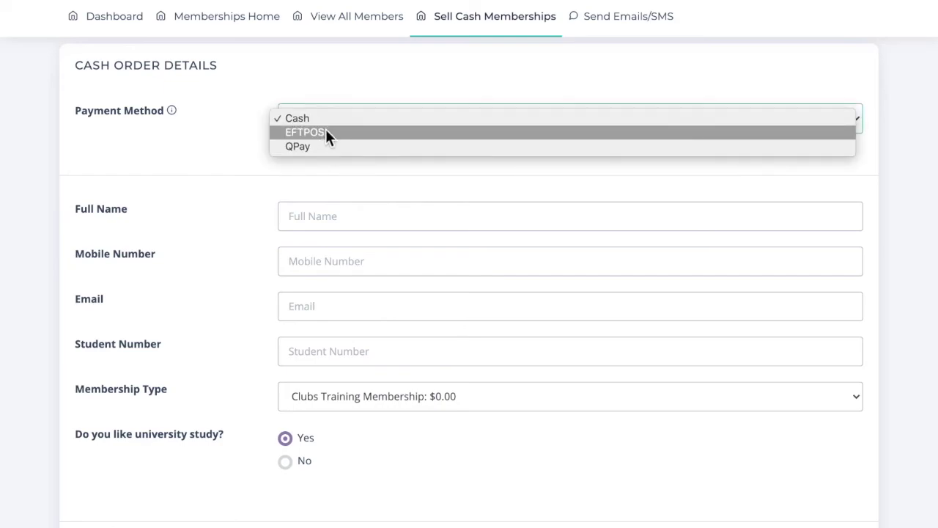
pyautogui.click(193, 185)
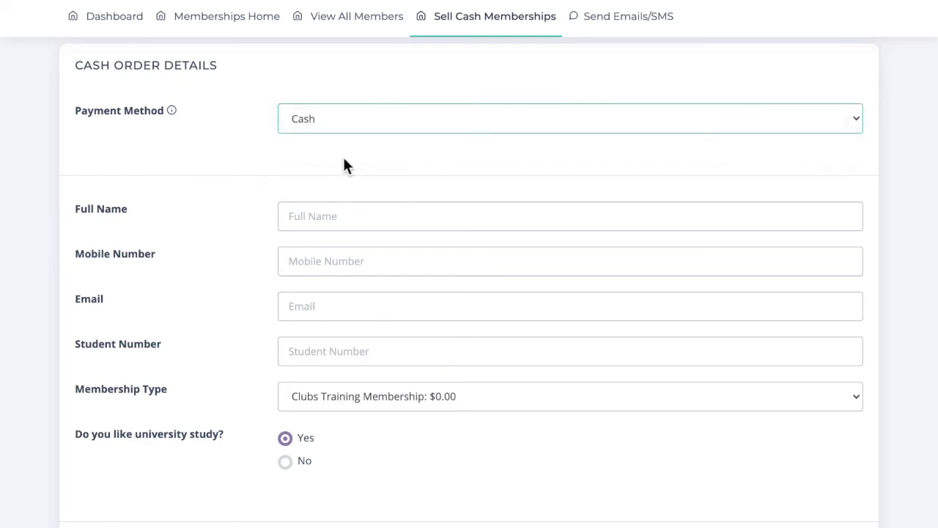
pyautogui.click(380, 210)
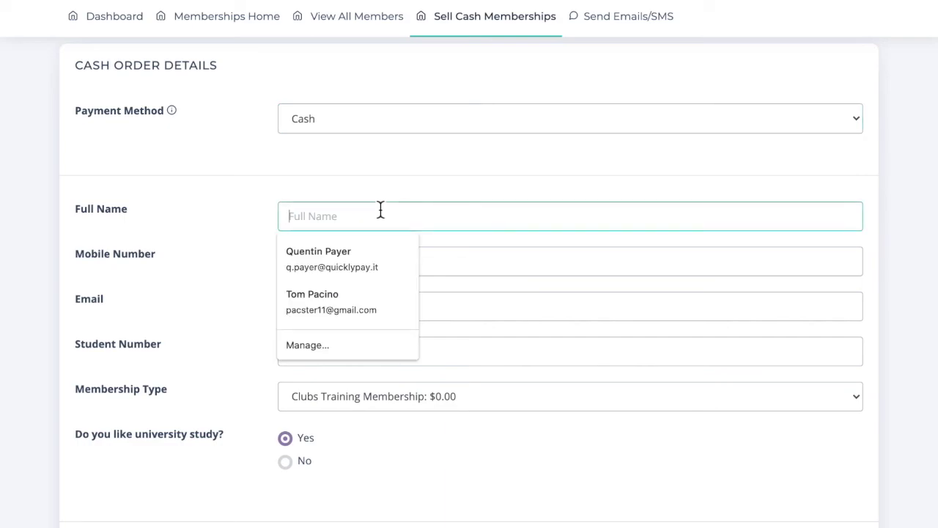
pyautogui.click(230, 222)
# Step: Switch the order's membership type between 2021 Clubs Training Membership and QPay Lincoln Membership 2021, finishing on Clubs Training Membership
pyautogui.scroll(-2, 230, 221)
pyautogui.click(350, 334)
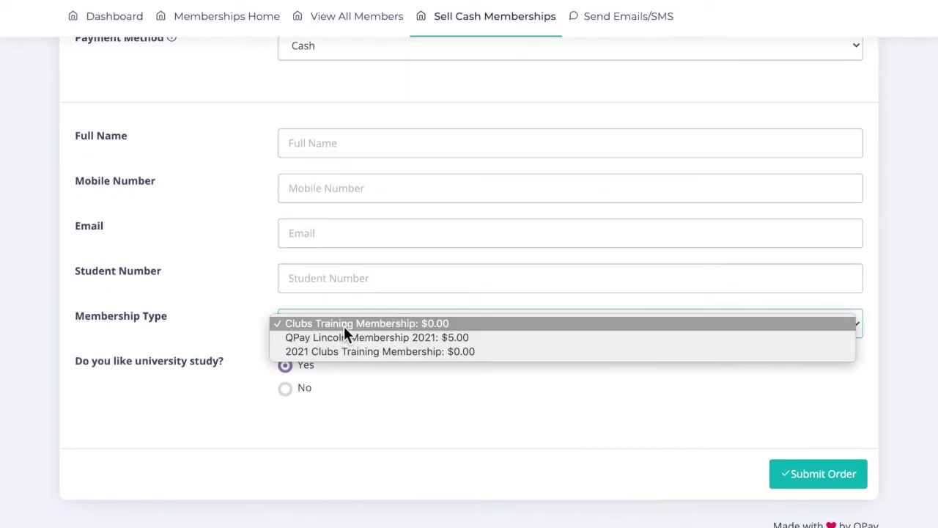
pyautogui.click(321, 350)
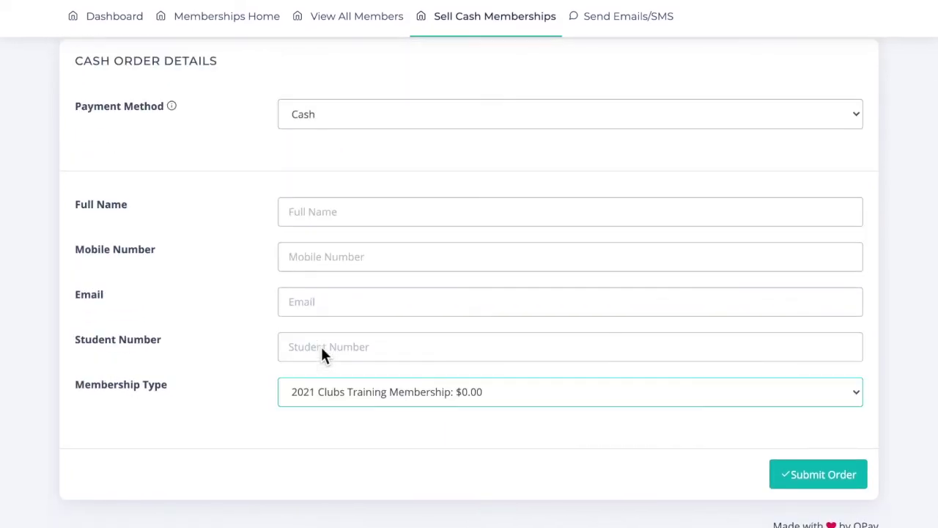
pyautogui.click(343, 393)
pyautogui.click(293, 377)
pyautogui.click(358, 393)
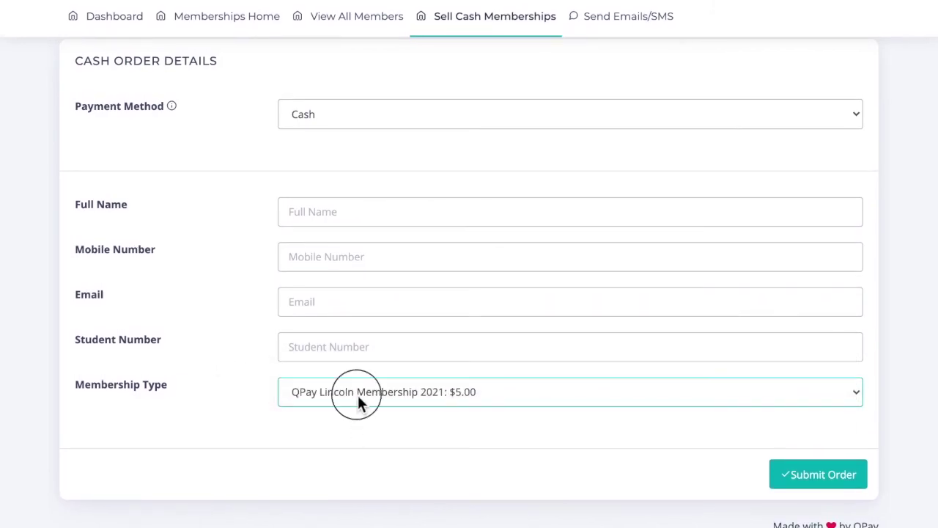
pyautogui.click(375, 406)
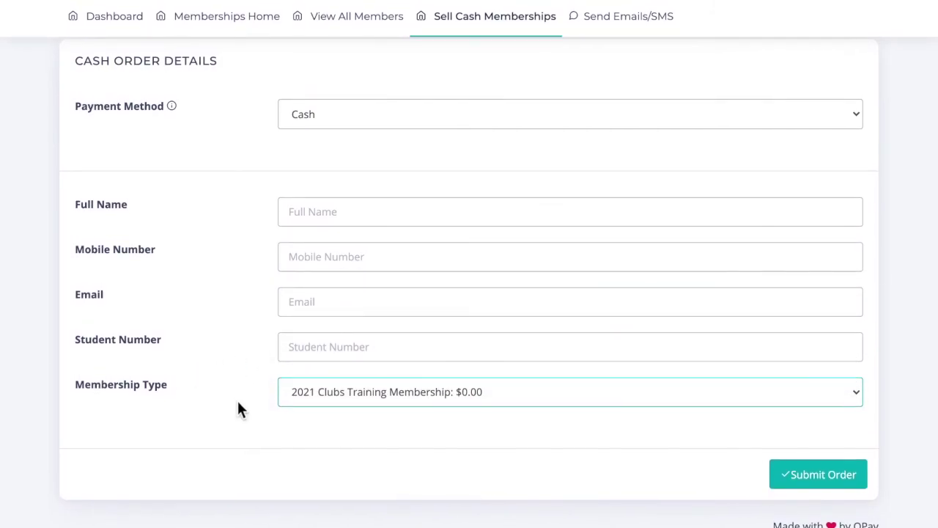
pyautogui.click(305, 395)
pyautogui.click(323, 378)
pyautogui.click(330, 390)
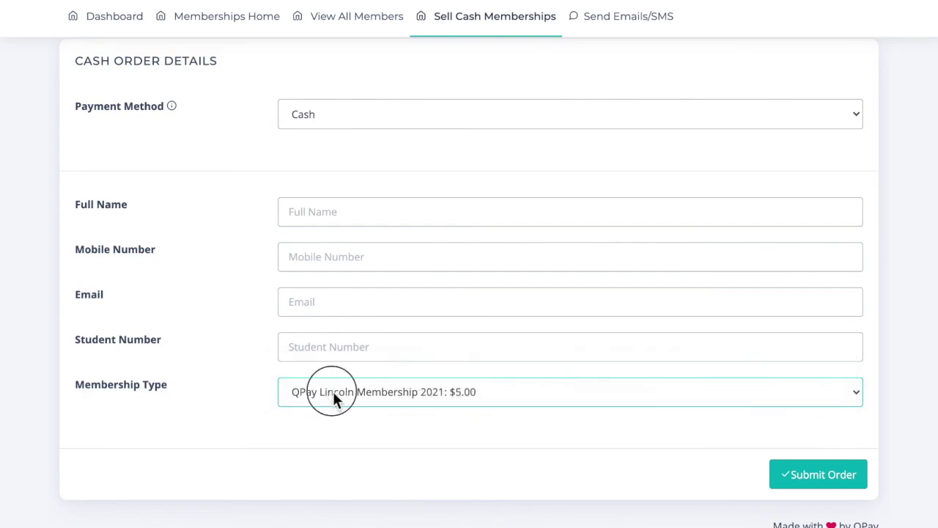
pyautogui.click(340, 381)
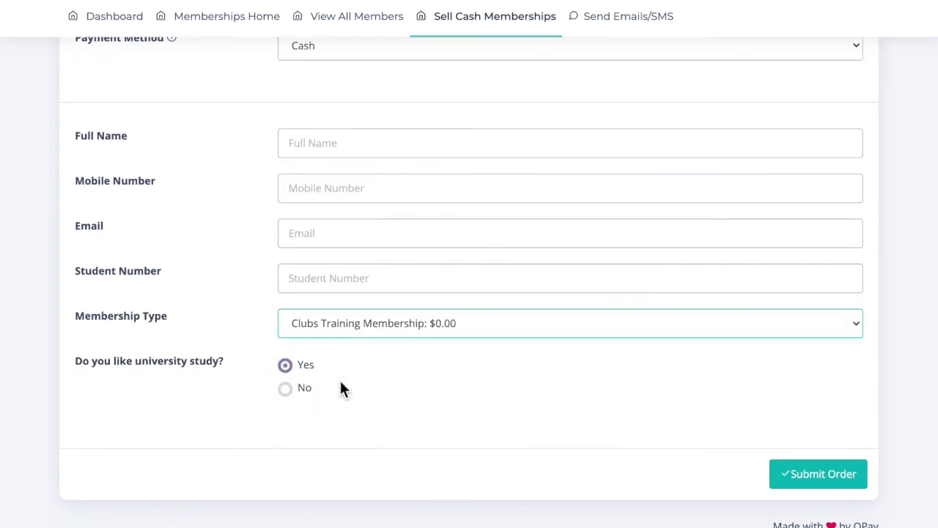
# Step: Try both answers to "Do you like university study?" and leave it set to No
pyautogui.click(285, 388)
pyautogui.click(285, 365)
pyautogui.click(289, 390)
pyautogui.scroll(1, 275, 346)
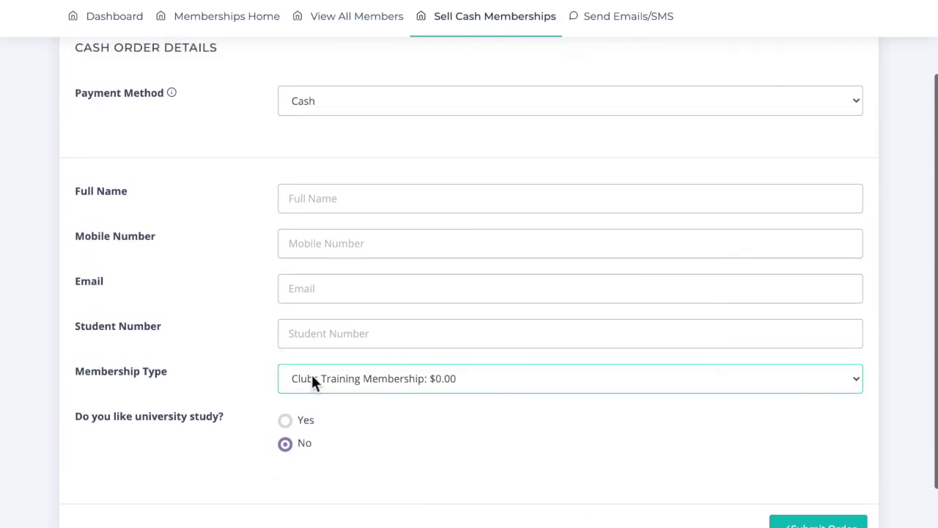
pyautogui.scroll(-1, 587, 414)
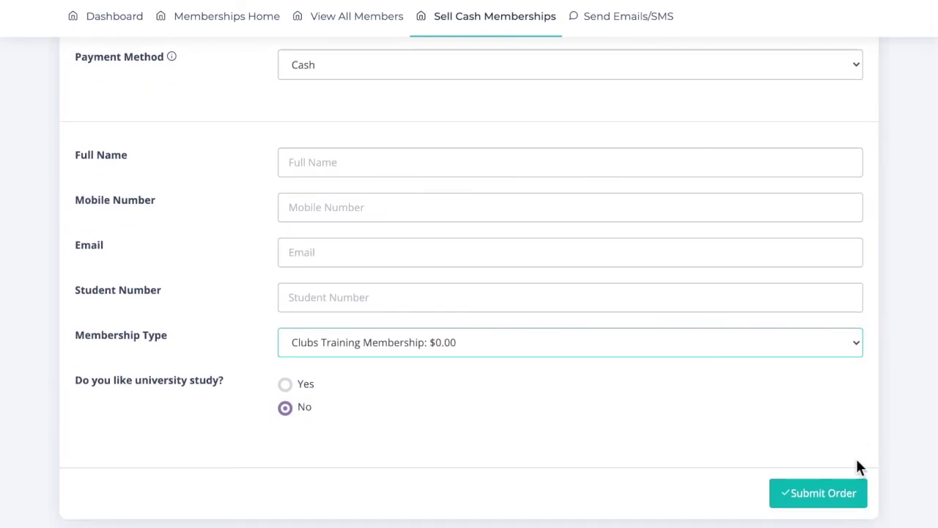
# Step: Review the complete cash order form without submitting it and open the list of all members
pyautogui.scroll(3, 682, 399)
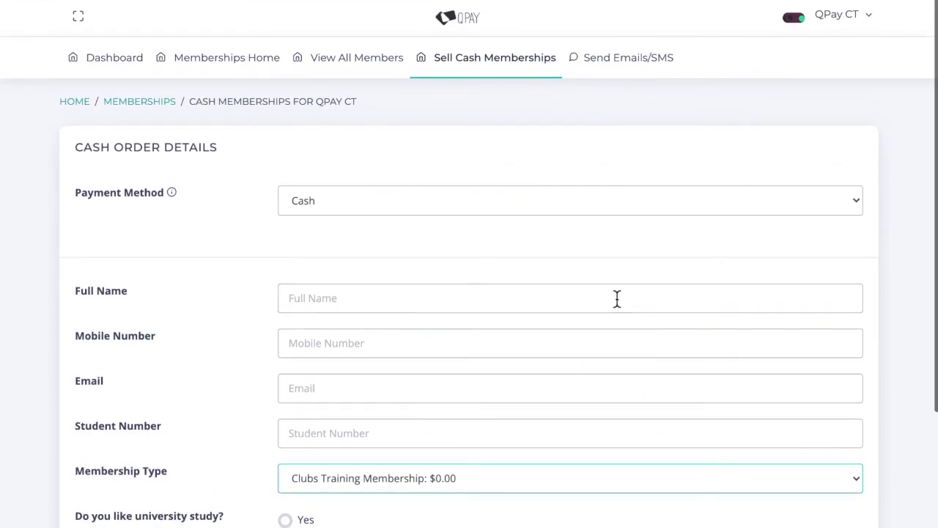
pyautogui.scroll(-3, 616, 298)
pyautogui.scroll(4, 618, 303)
pyautogui.click(349, 61)
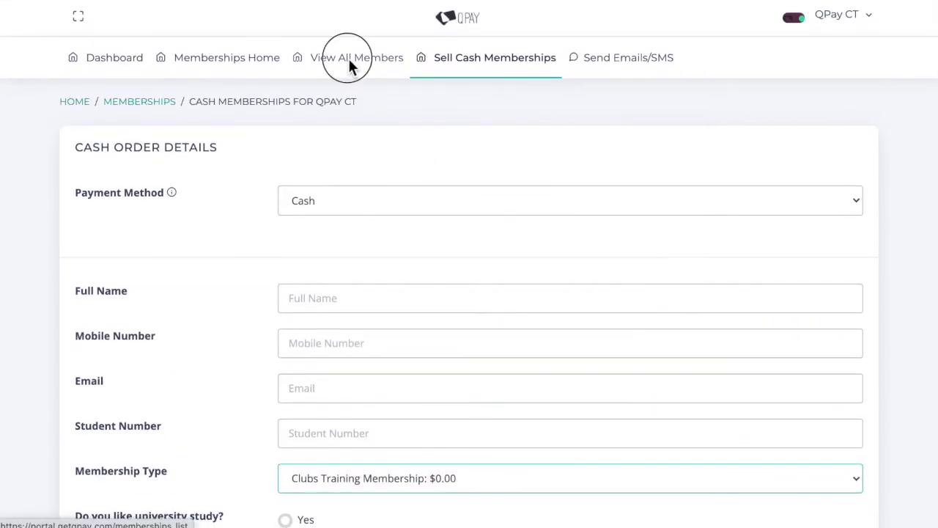